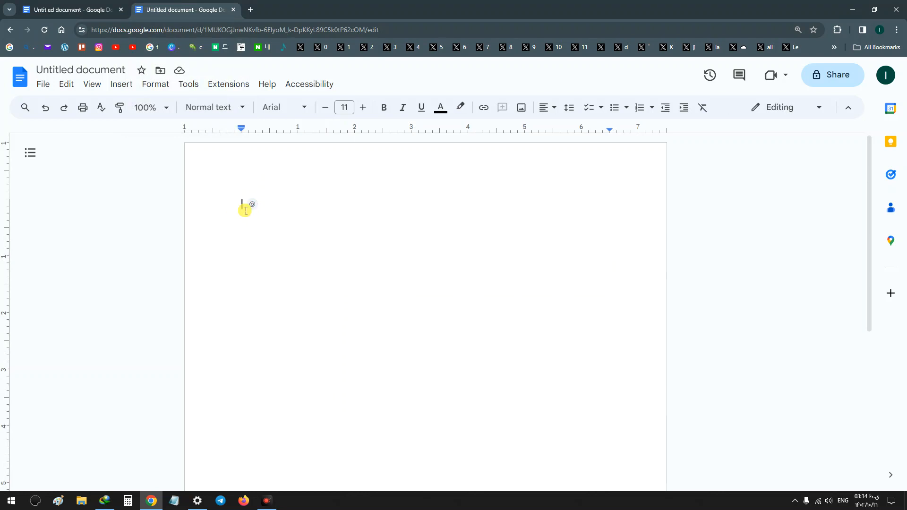
- Insert a 3 x 3 table at the start of the document
{"action": "left_click", "coordinate": [121, 85]}
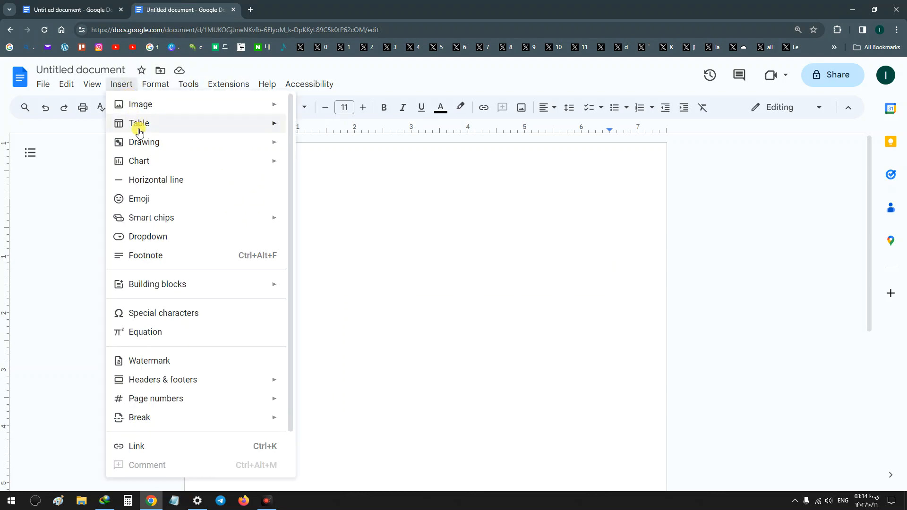
{"action": "mouse_move", "coordinate": [139, 125]}
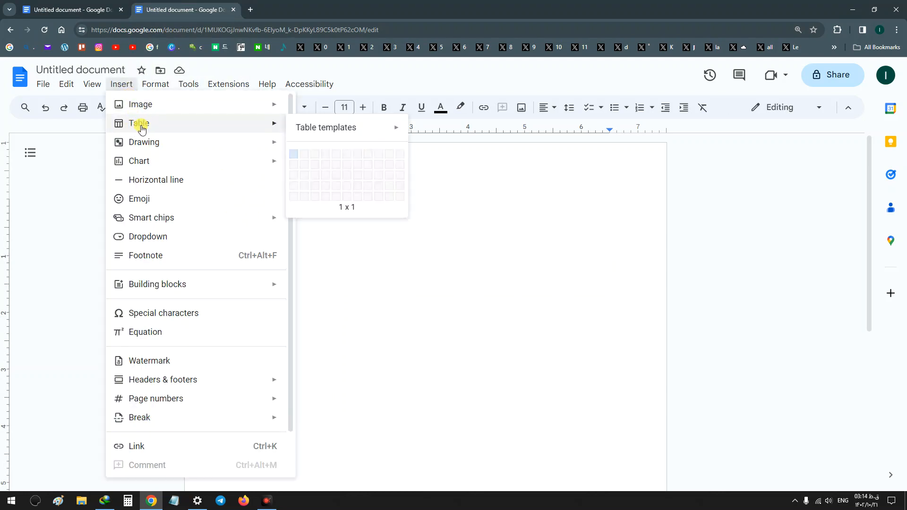
{"action": "left_click", "coordinate": [314, 177]}
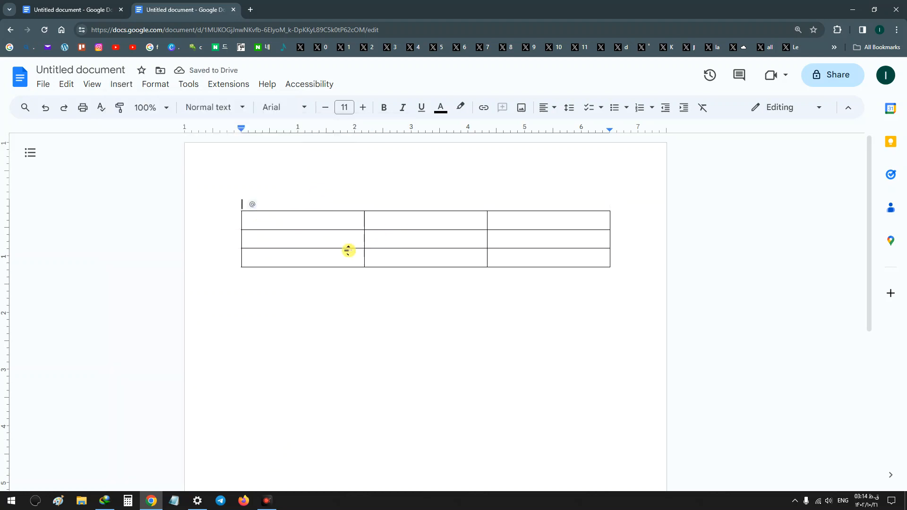
- Insert a row above the table's first row and a column to the left of its first column
{"action": "double_click", "coordinate": [320, 221]}
{"action": "left_click", "coordinate": [311, 222]}
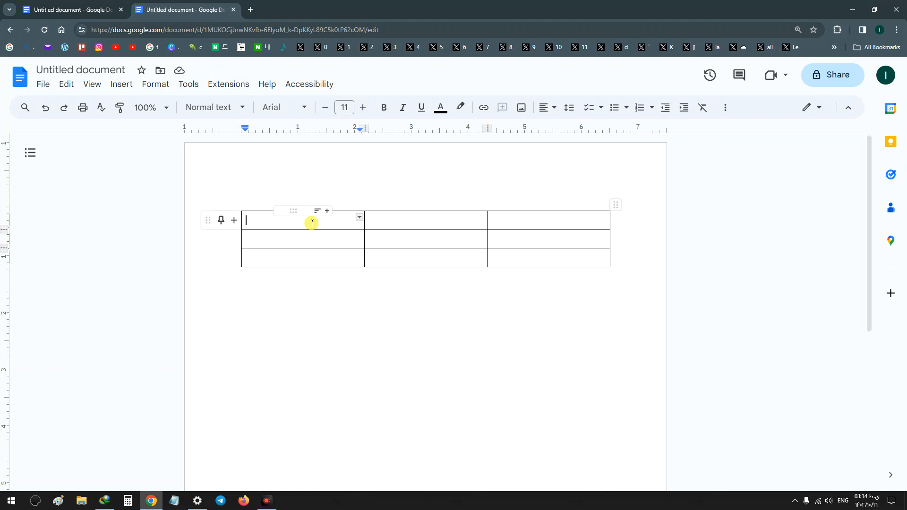
{"action": "right_click", "coordinate": [287, 227]}
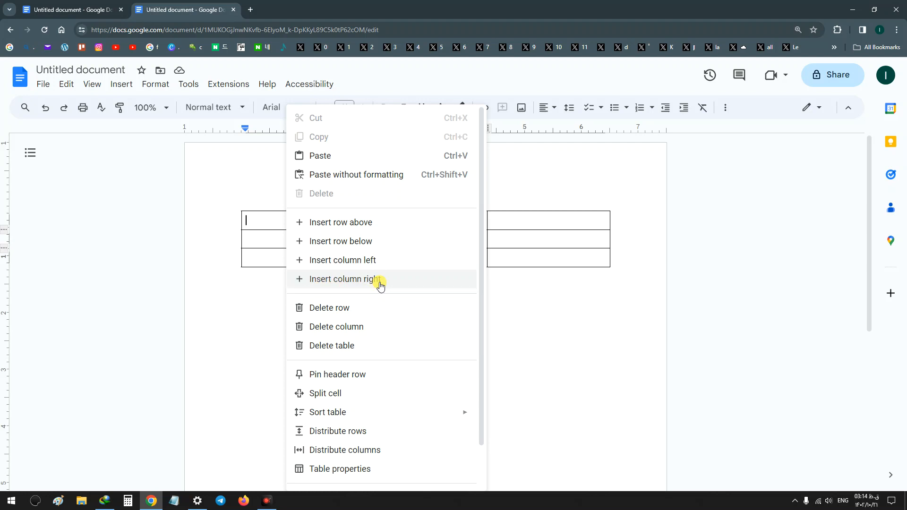
{"action": "left_click", "coordinate": [347, 224]}
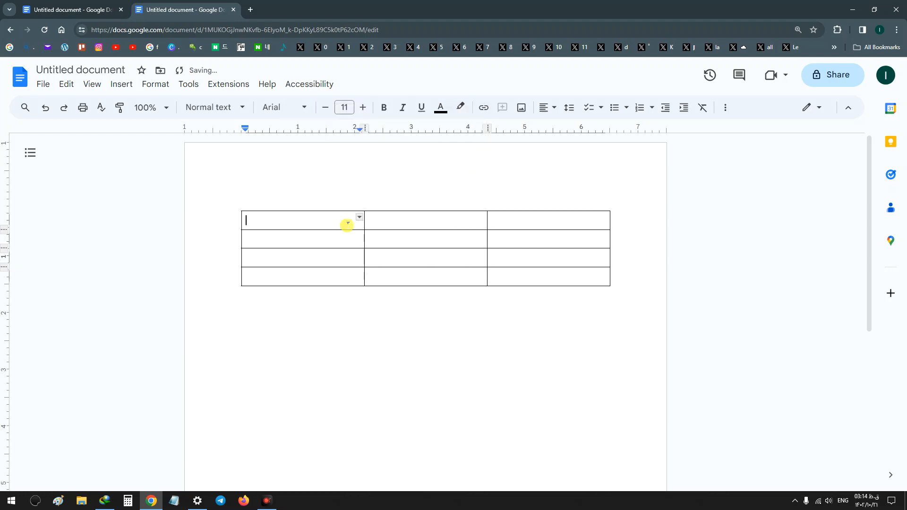
{"action": "right_click", "coordinate": [286, 227]}
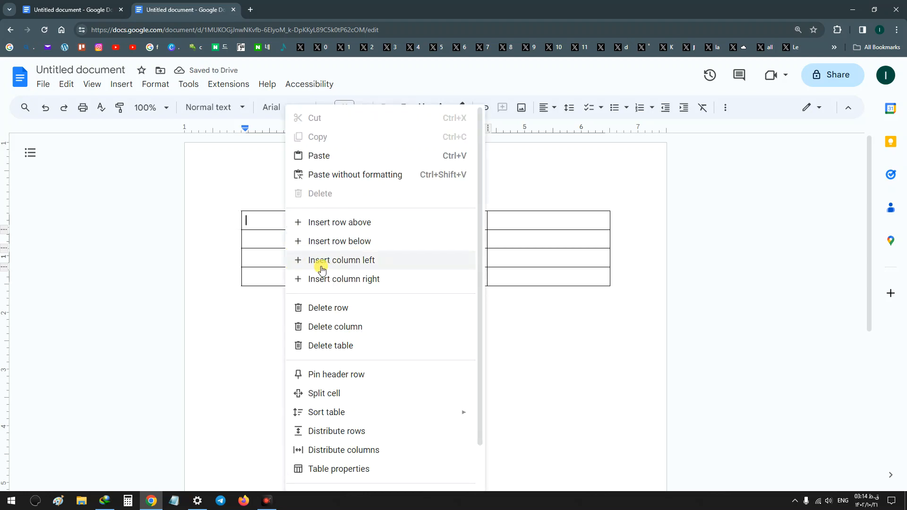
{"action": "left_click", "coordinate": [359, 261]}
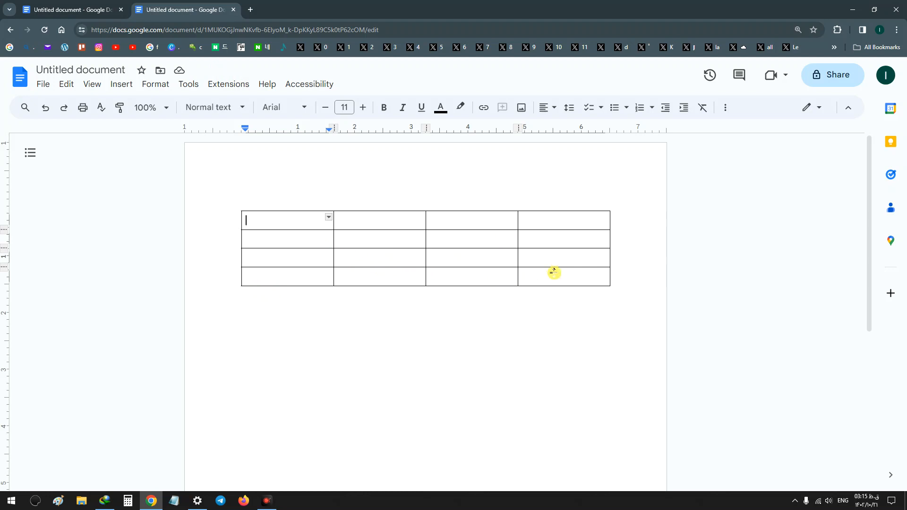
- Delete the table's last column
{"action": "left_click", "coordinate": [539, 220]}
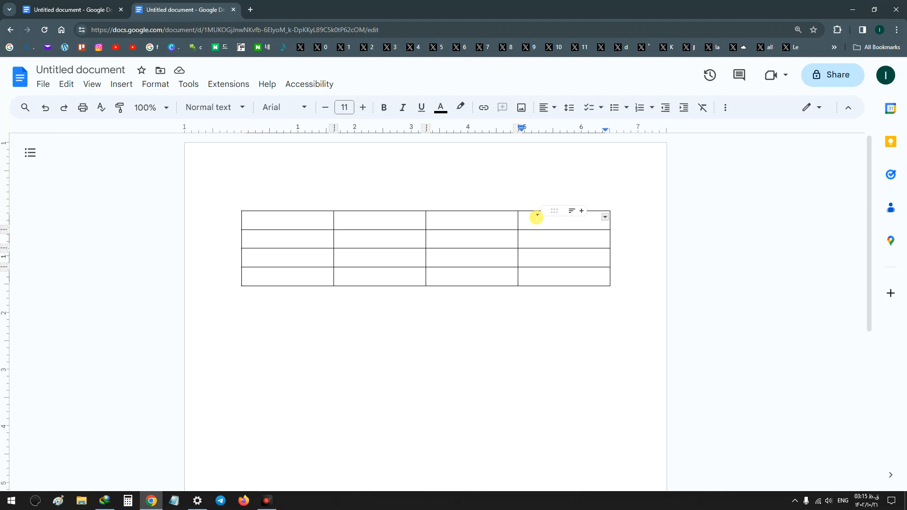
{"action": "right_click", "coordinate": [537, 222]}
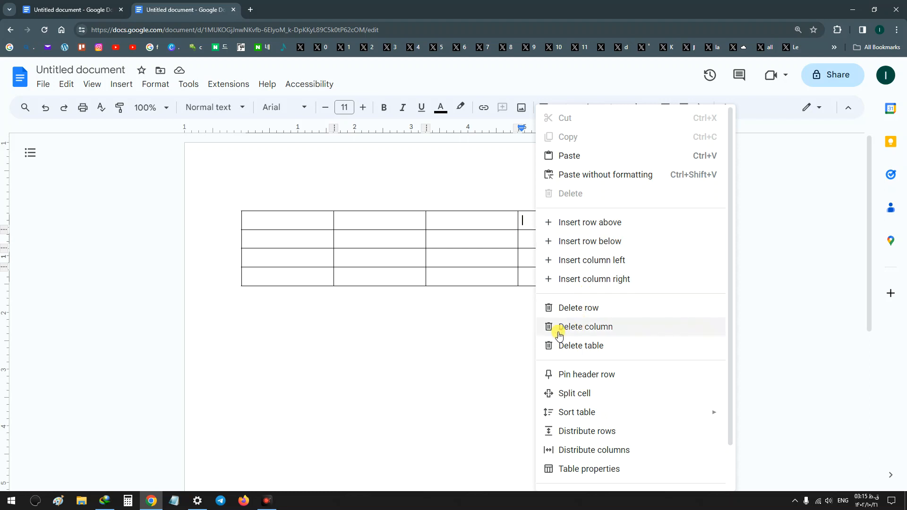
{"action": "left_click", "coordinate": [596, 331]}
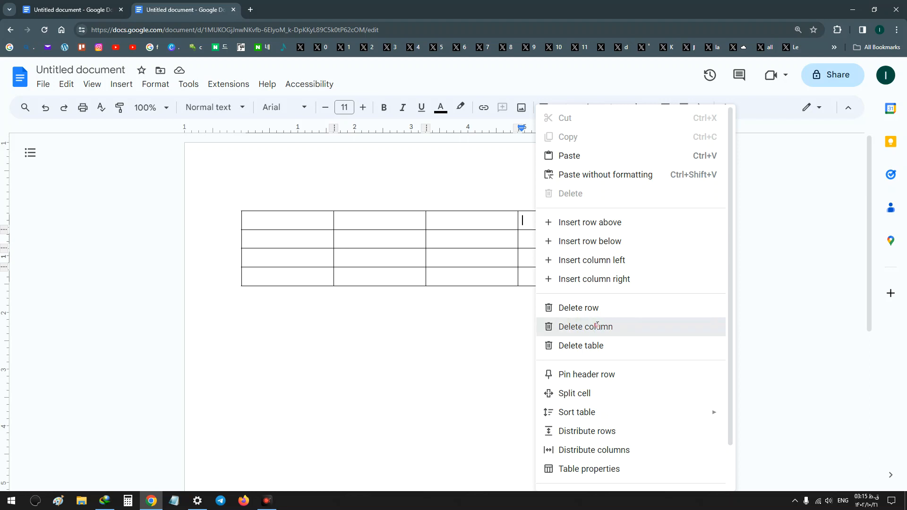
- Delete the table's bottom row
{"action": "left_click_drag", "start_coordinate": [221, 276], "coordinate": [334, 277]}
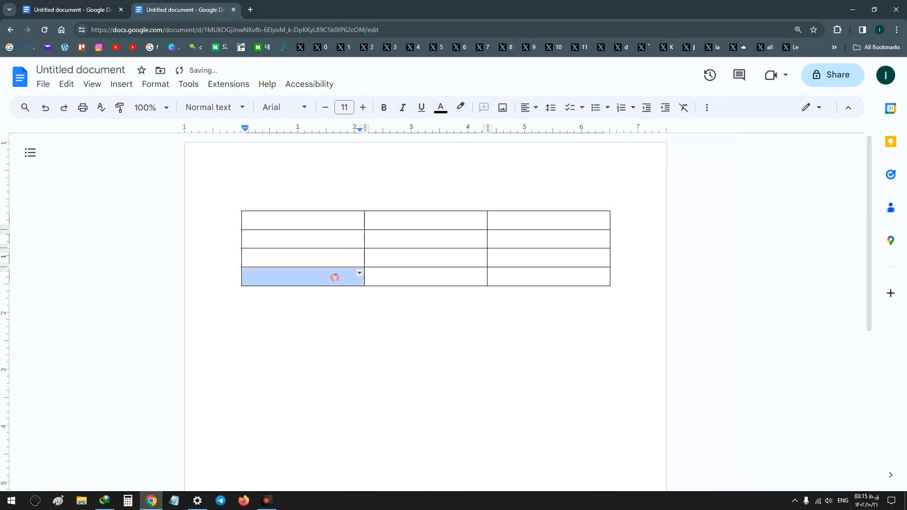
{"action": "left_click", "coordinate": [307, 277]}
{"action": "right_click", "coordinate": [307, 282]}
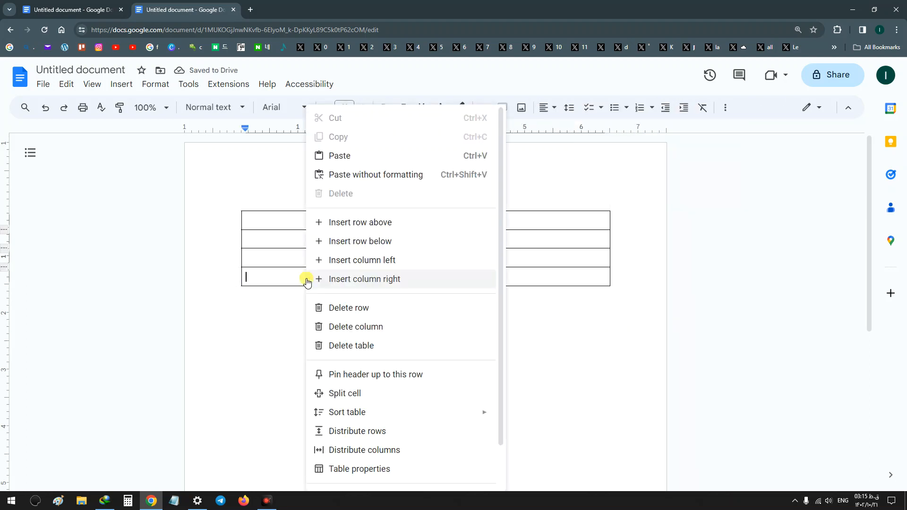
{"action": "left_click", "coordinate": [358, 308]}
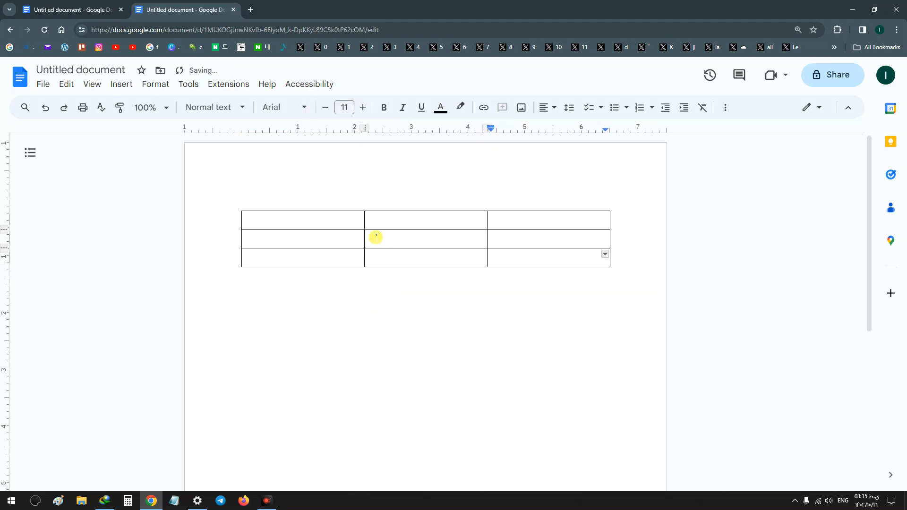
- Open the table's properties and view the quick layouts and the table style and alignment options
{"action": "double_click", "coordinate": [324, 222]}
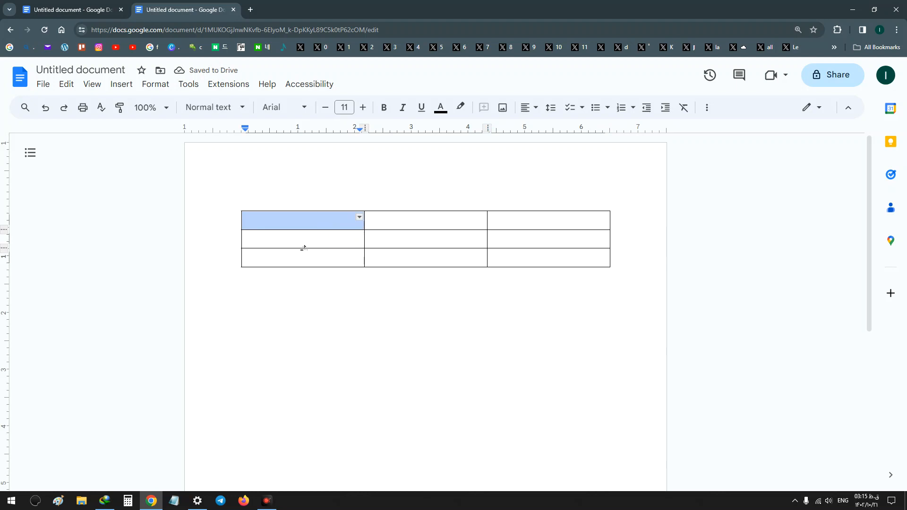
{"action": "double_click", "coordinate": [308, 225]}
{"action": "left_click", "coordinate": [308, 225]}
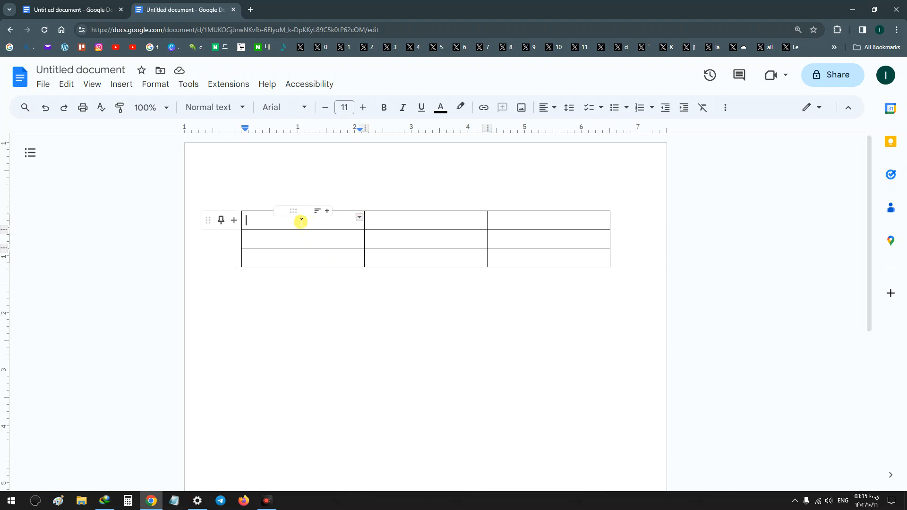
{"action": "right_click", "coordinate": [306, 220]}
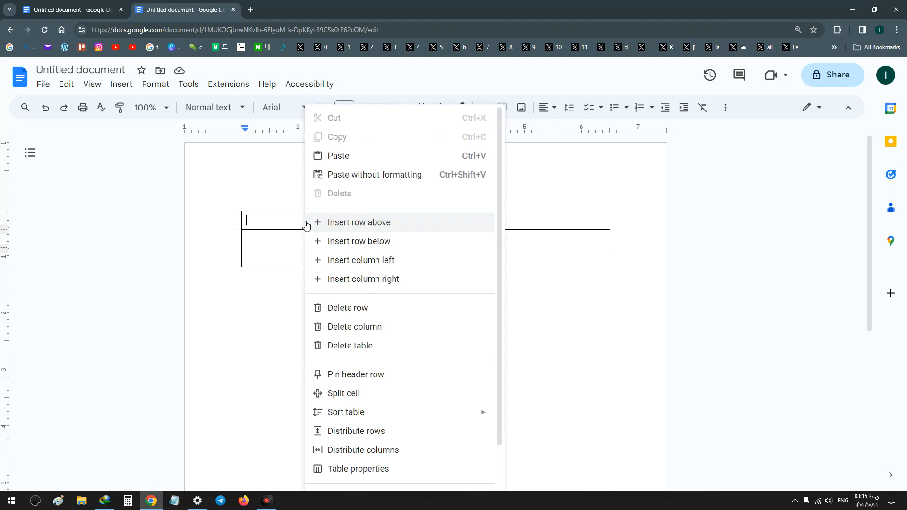
{"action": "scroll", "coordinate": [385, 333], "scroll_direction": "down", "scroll_amount": 1}
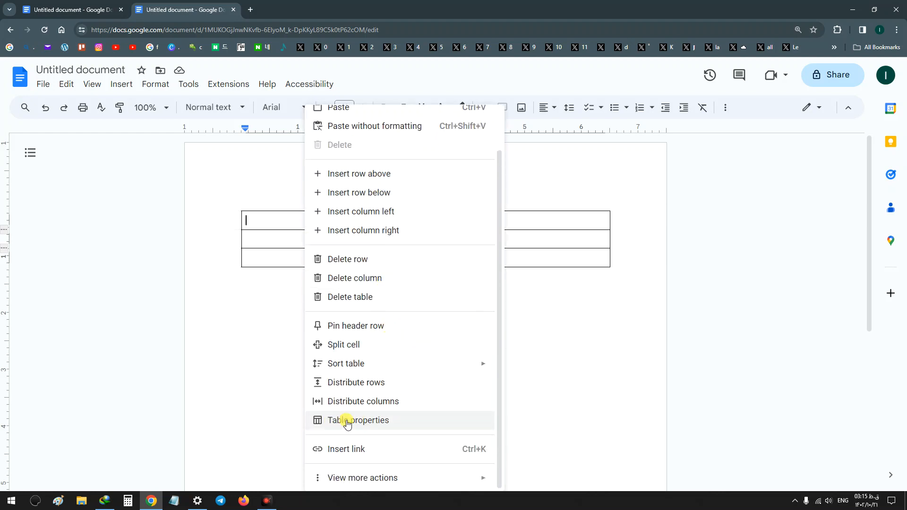
{"action": "left_click", "coordinate": [383, 424]}
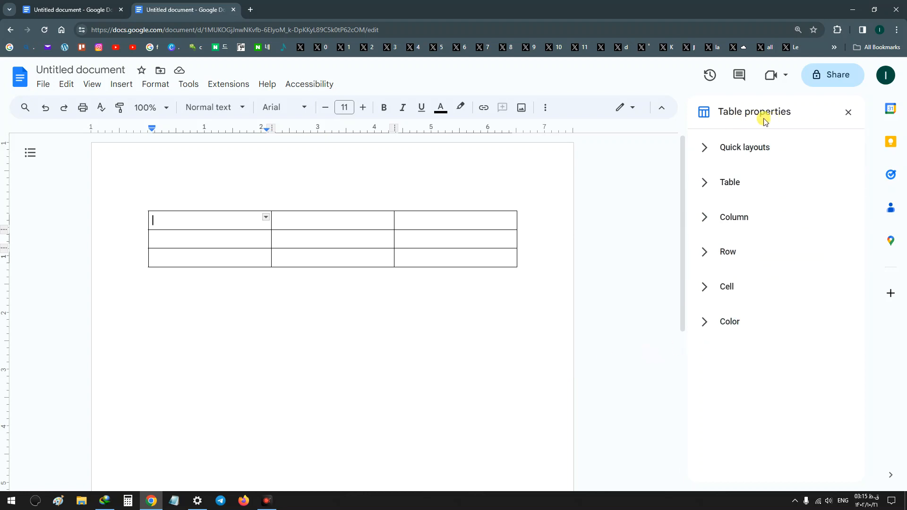
{"action": "left_click", "coordinate": [712, 154]}
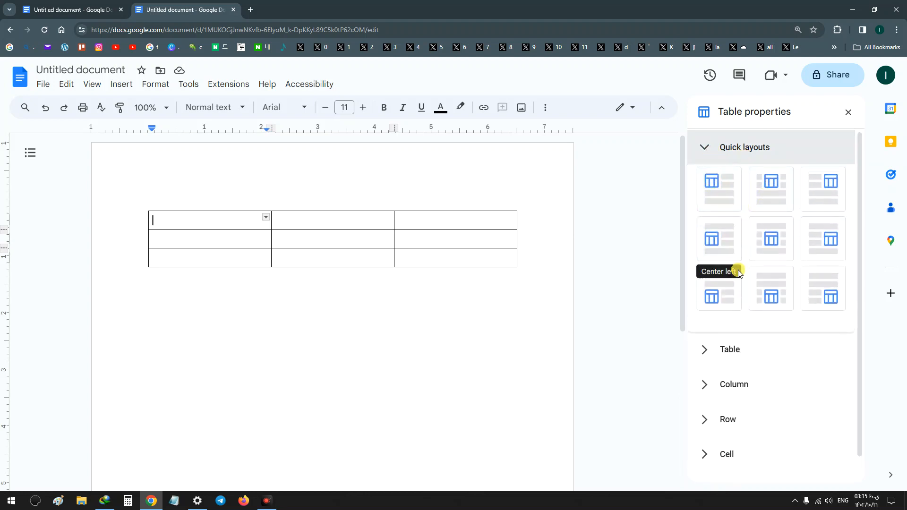
{"action": "scroll", "coordinate": [725, 288], "scroll_direction": "down", "scroll_amount": 1}
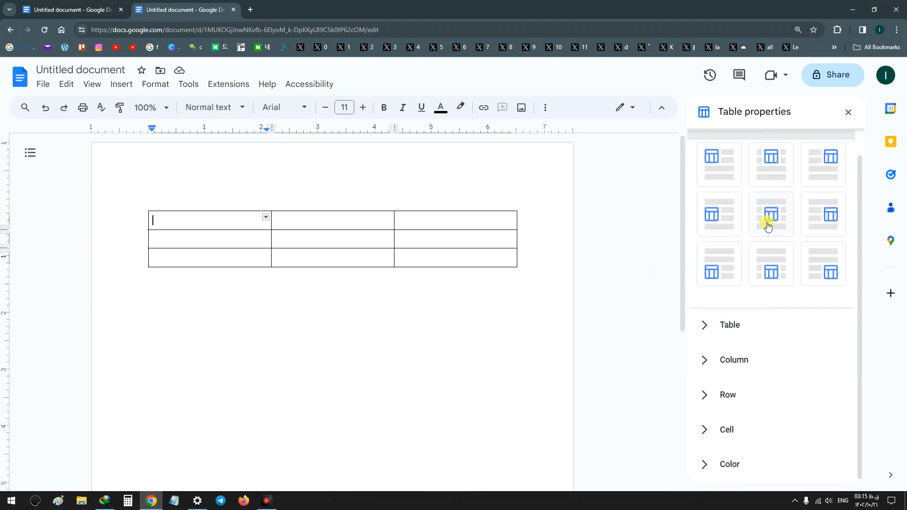
{"action": "left_click", "coordinate": [705, 336]}
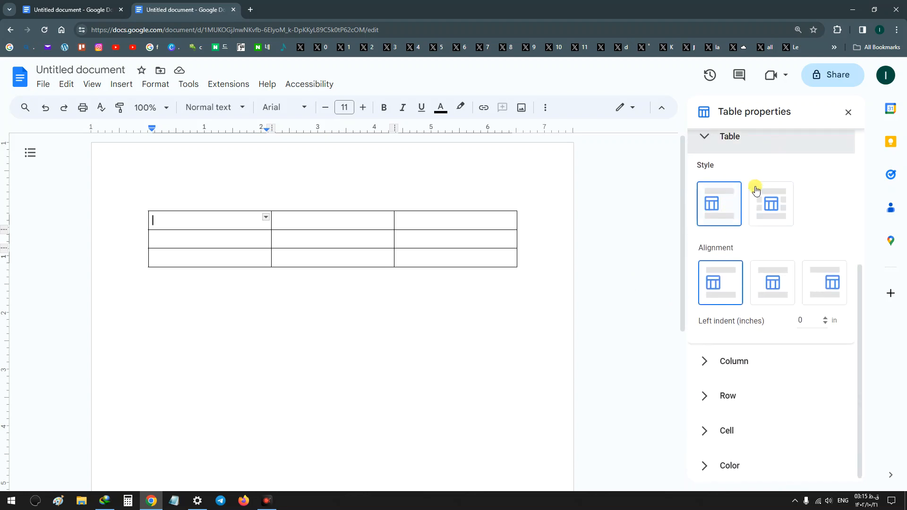
- Set the first column's width to 2.3 in
{"action": "left_click", "coordinate": [705, 361]}
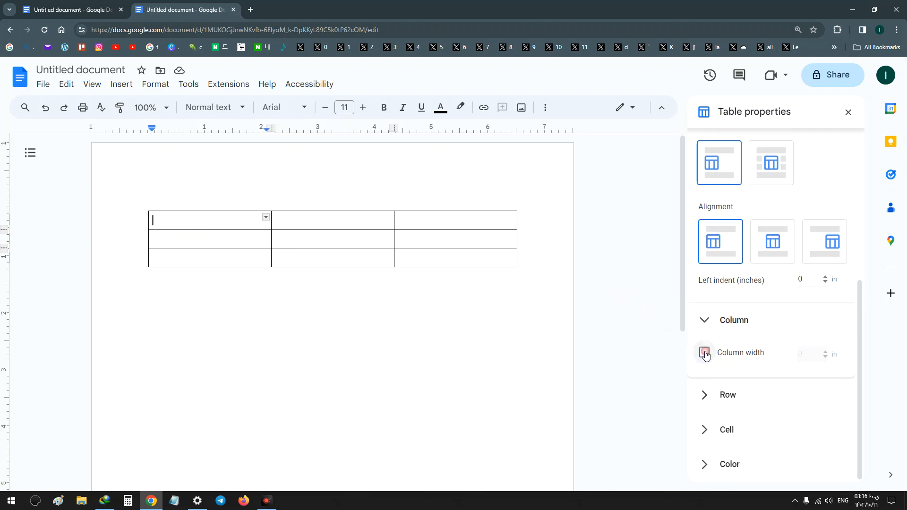
{"action": "left_click", "coordinate": [825, 352]}
{"action": "left_click", "coordinate": [825, 351]}
{"action": "left_click", "coordinate": [825, 352]}
{"action": "left_click_drag", "start_coordinate": [825, 352], "coordinate": [826, 352]}
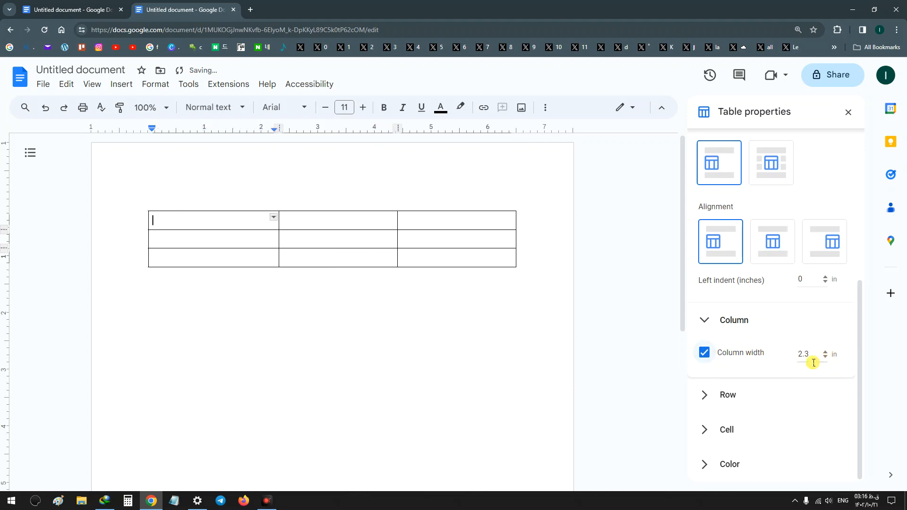
- Set the middle column's width to 1 in
{"action": "left_click", "coordinate": [363, 224]}
{"action": "double_click", "coordinate": [362, 223]}
{"action": "left_click", "coordinate": [364, 223]}
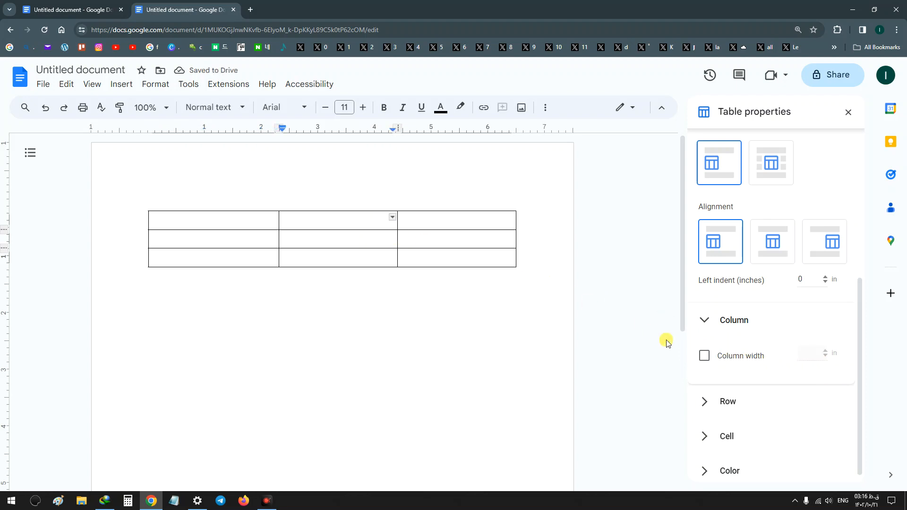
{"action": "left_click", "coordinate": [704, 355]}
{"action": "left_click", "coordinate": [825, 352]}
{"action": "left_click", "coordinate": [826, 352]}
{"action": "left_click", "coordinate": [825, 353]}
{"action": "left_click", "coordinate": [825, 352]}
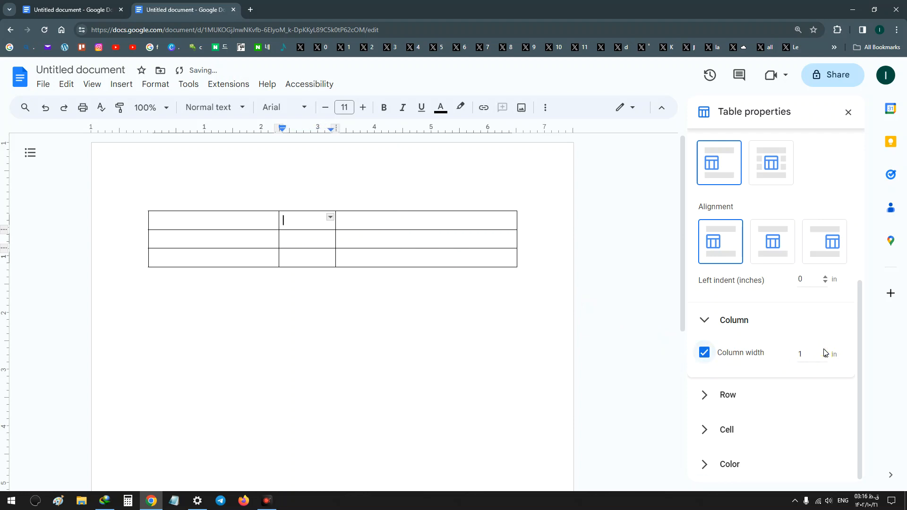
- Set the first row's minimum height to 1.2 in
{"action": "left_click", "coordinate": [710, 399]}
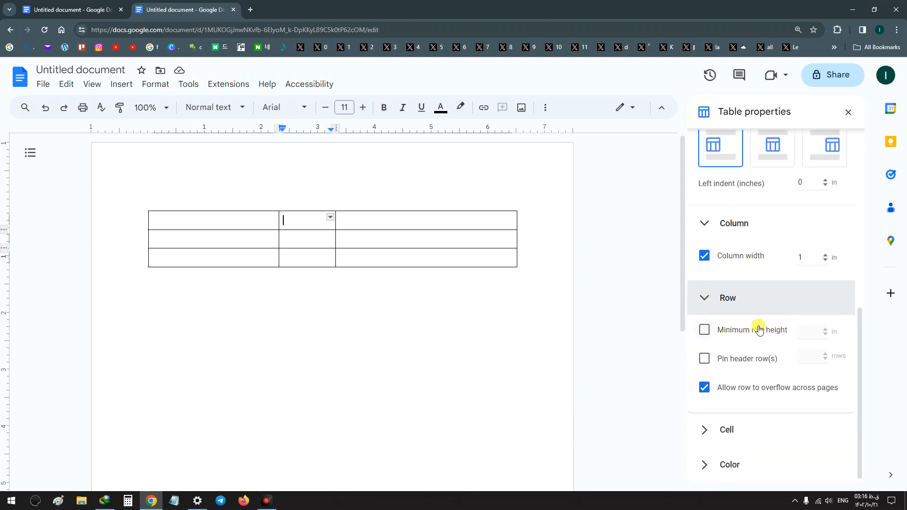
{"action": "left_click", "coordinate": [704, 330]}
{"action": "left_click", "coordinate": [811, 342]}
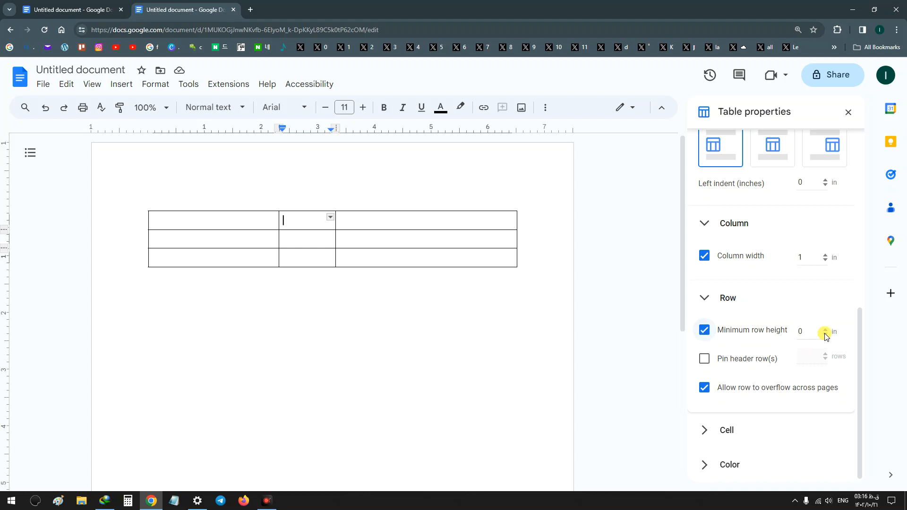
{"action": "left_click_drag", "start_coordinate": [826, 332], "coordinate": [788, 346]}
- View the cell settings, border options and cell background color palette, and close the table properties
{"action": "left_click", "coordinate": [706, 434]}
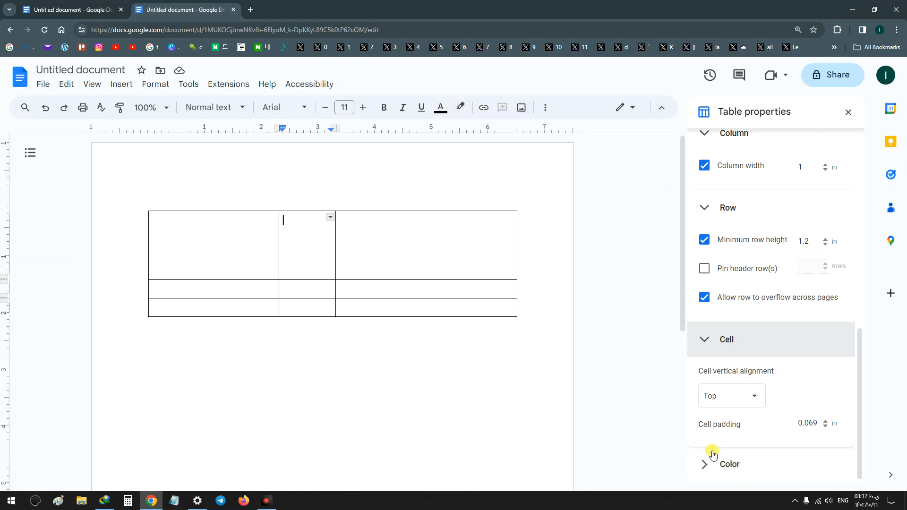
{"action": "left_click", "coordinate": [706, 465]}
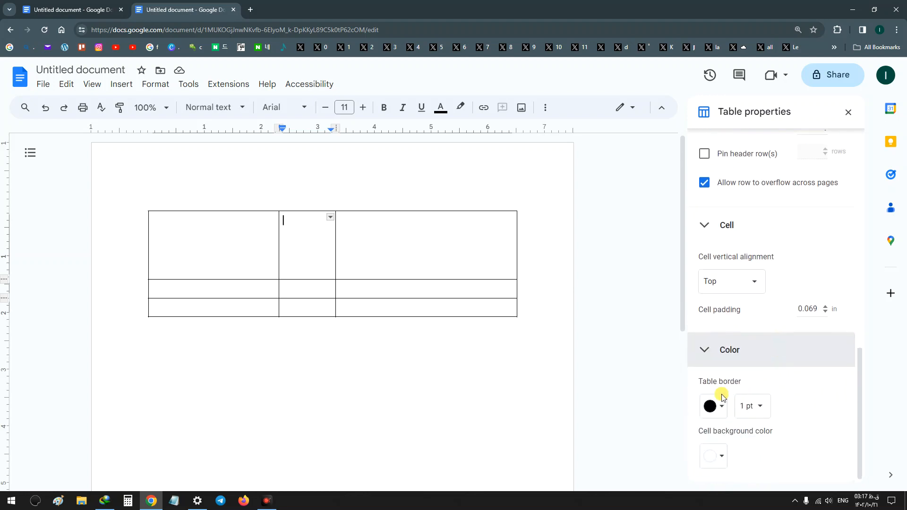
{"action": "left_click", "coordinate": [726, 456]}
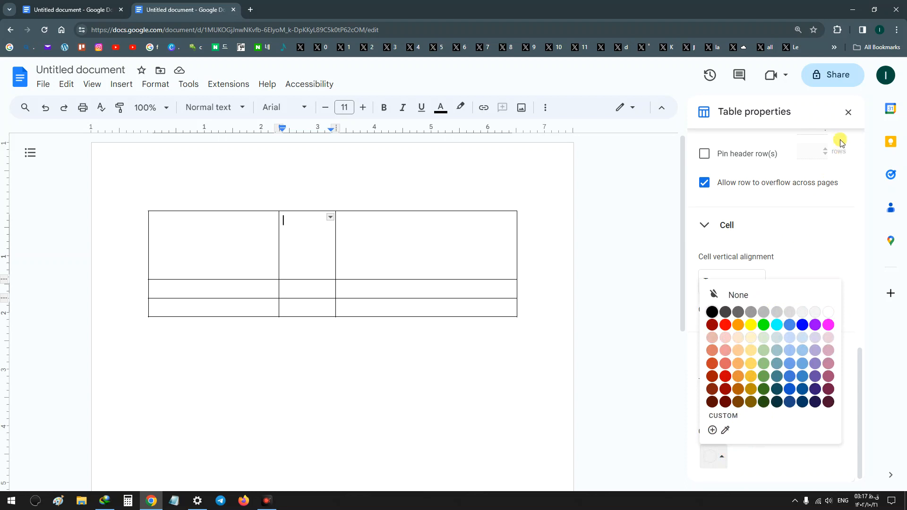
{"action": "left_click", "coordinate": [848, 112]}
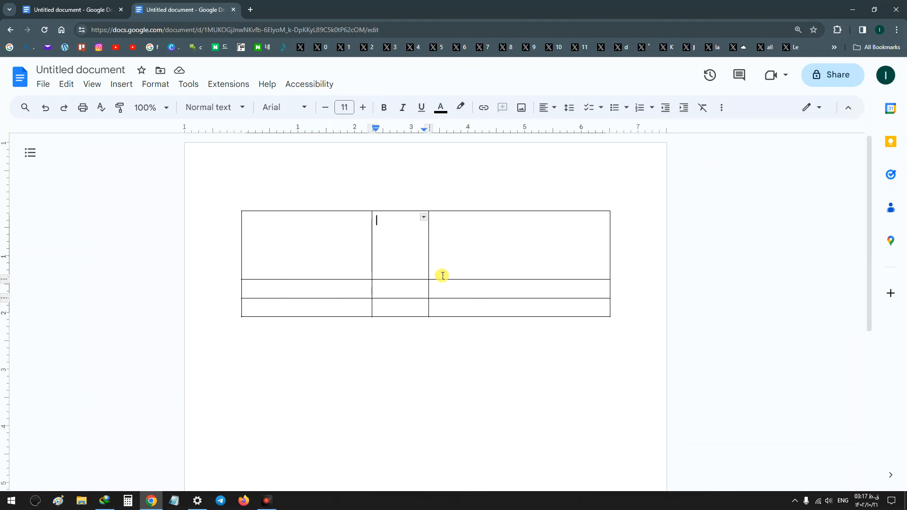
- Undo the row height changes and the recent column width changes in the table
{"action": "key", "text": "Delete"}
{"action": "key", "text": "Delete"}
{"action": "key", "text": "Delete"}
{"action": "key", "text": "Delete"}
{"action": "key", "text": "Delete"}
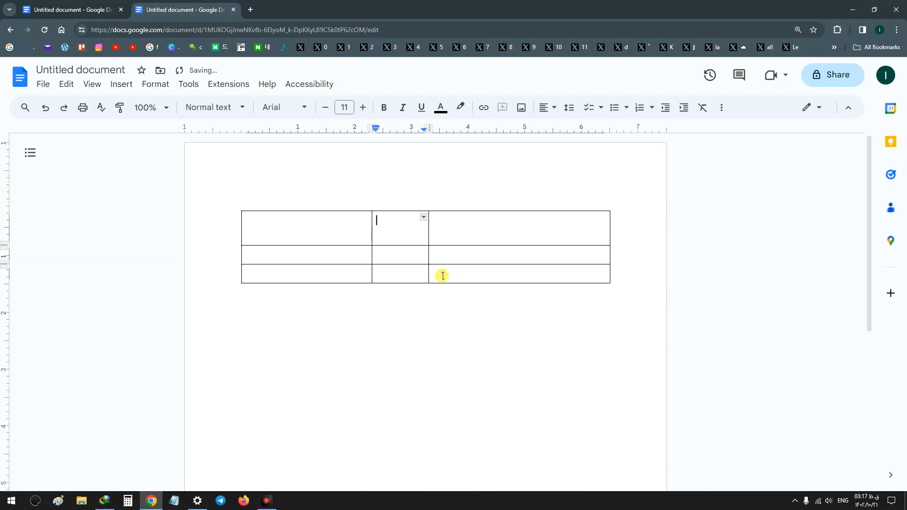
{"action": "key", "text": "ctrl+z"}
{"action": "key", "text": "ctrl+z"}
{"action": "key", "text": "ctrl+z"}
{"action": "key", "text": "ctrl+z"}
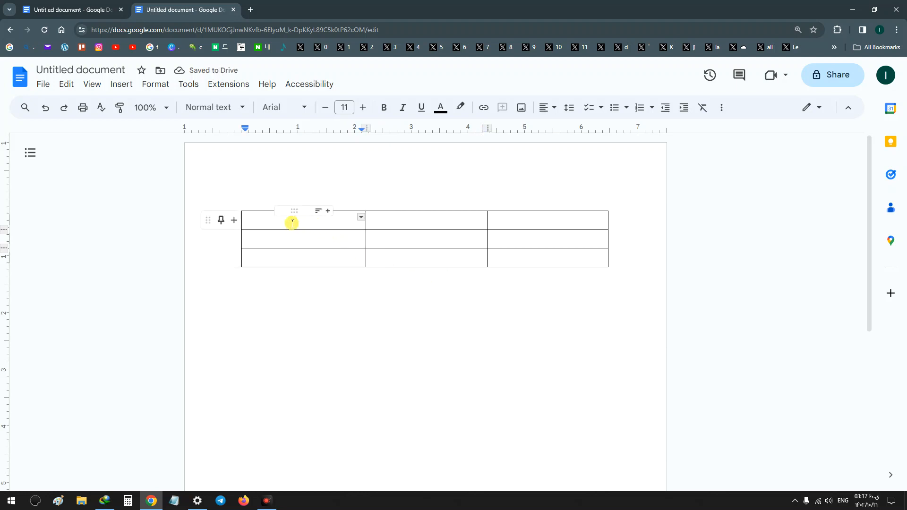
- Fill the three cells of the table's first row with a light red background color
{"action": "left_click_drag", "start_coordinate": [279, 219], "coordinate": [510, 224]}
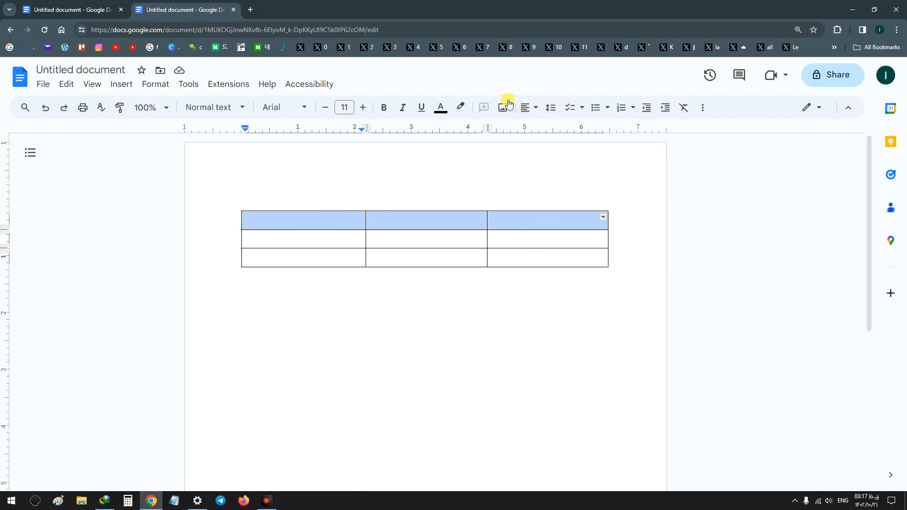
{"action": "left_click", "coordinate": [703, 108]}
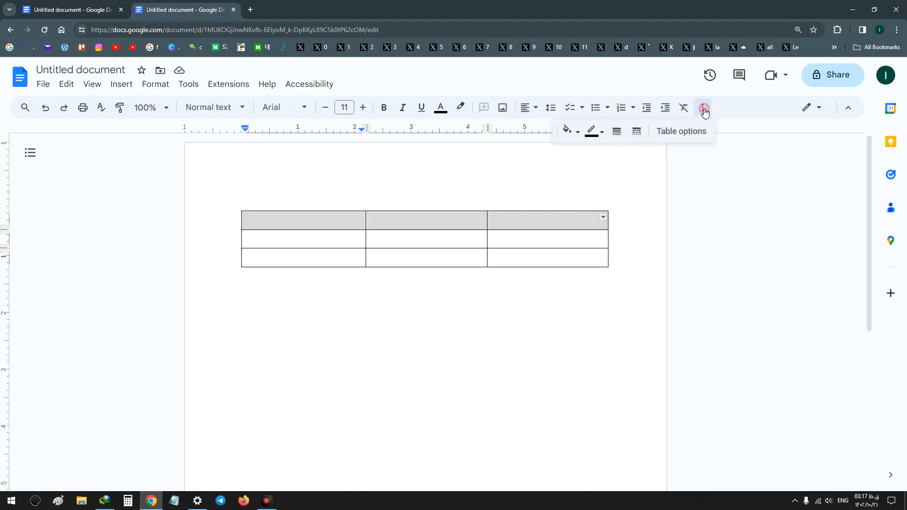
{"action": "left_click", "coordinate": [577, 134]}
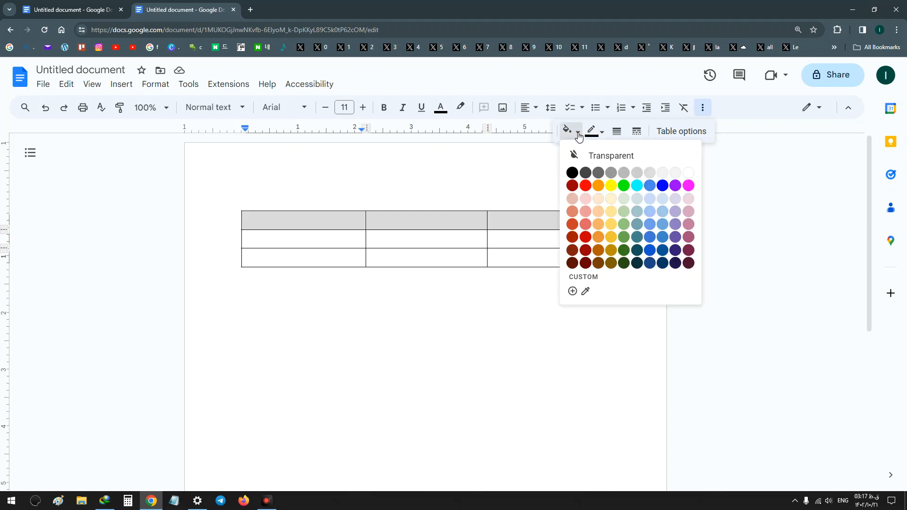
{"action": "left_click", "coordinate": [586, 225]}
{"action": "left_click", "coordinate": [522, 220]}
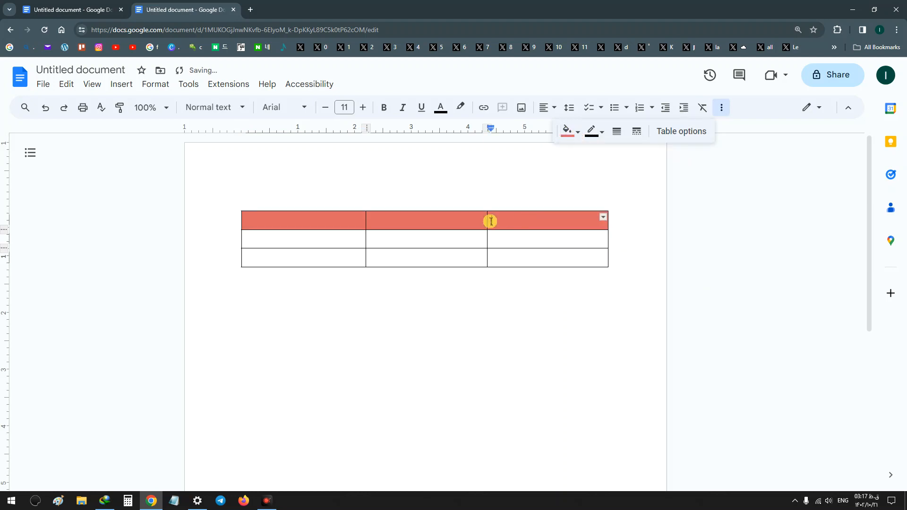
- Enter "Test 1" in the red row's first cell and insert a new row below the table's last row
{"action": "left_click", "coordinate": [323, 222]}
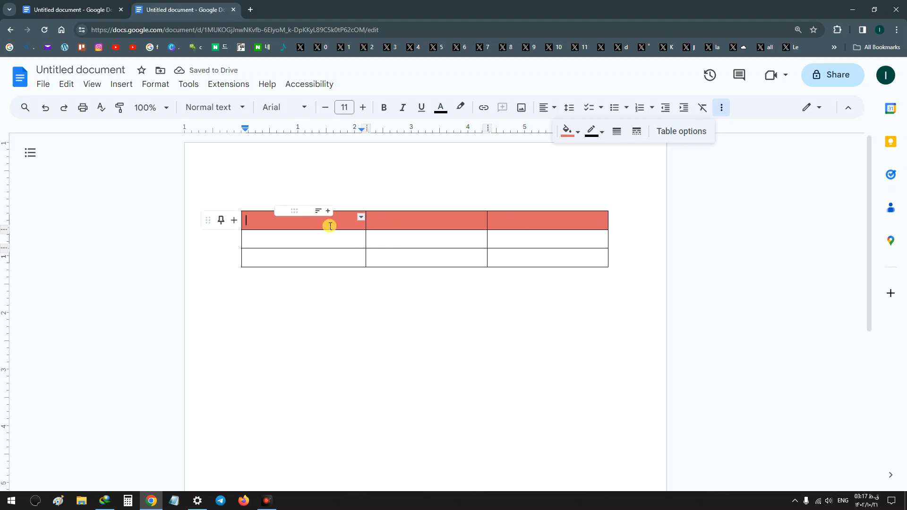
{"action": "type", "text": "t 1"}
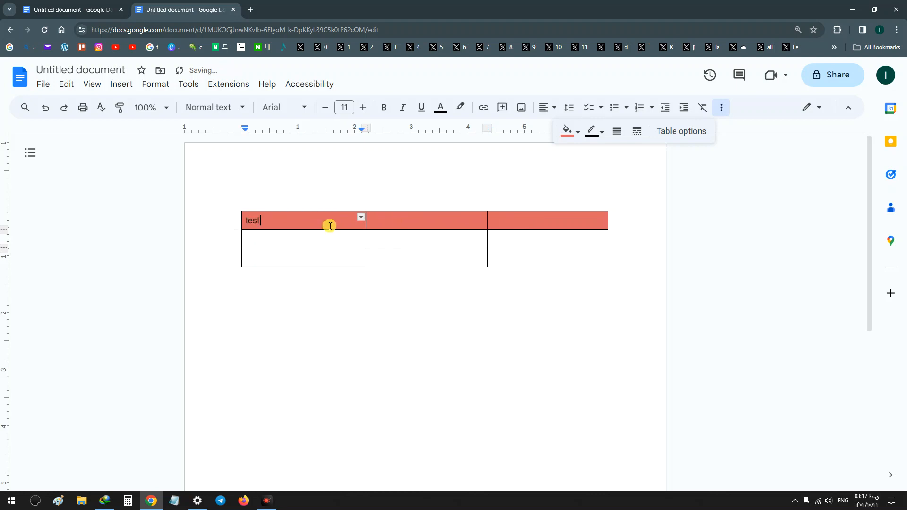
{"action": "left_click", "coordinate": [400, 226]}
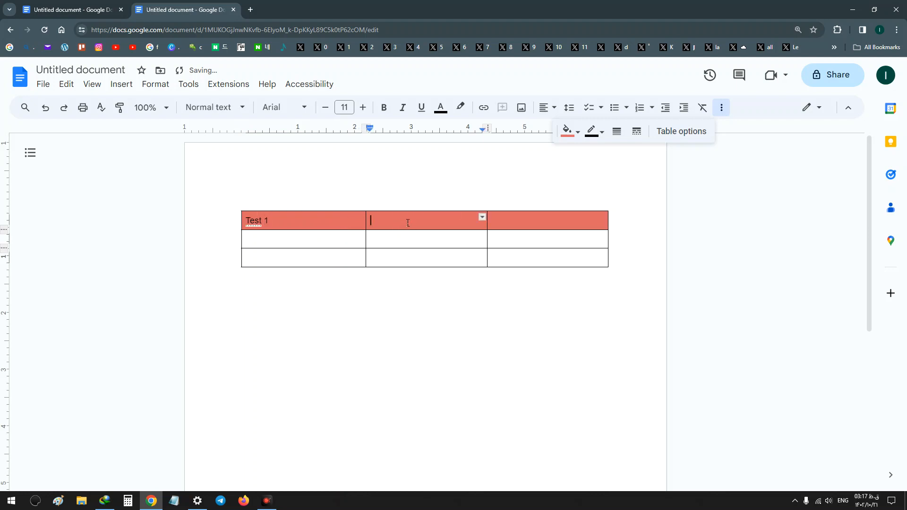
{"action": "right_click", "coordinate": [336, 256]}
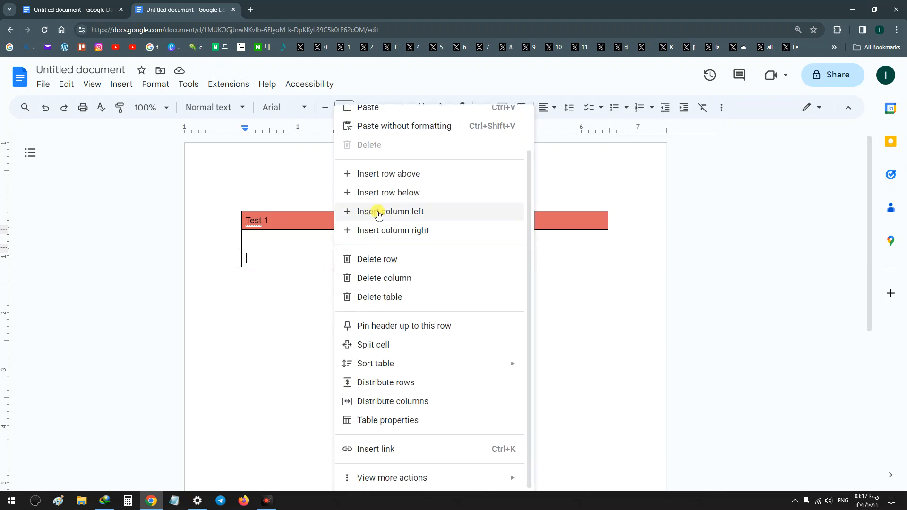
{"action": "left_click", "coordinate": [388, 192]}
{"action": "left_click", "coordinate": [314, 241]}
{"action": "left_click_drag", "start_coordinate": [314, 239], "coordinate": [310, 276]}
{"action": "left_click", "coordinate": [308, 240]}
{"action": "left_click_drag", "start_coordinate": [308, 240], "coordinate": [305, 242]}
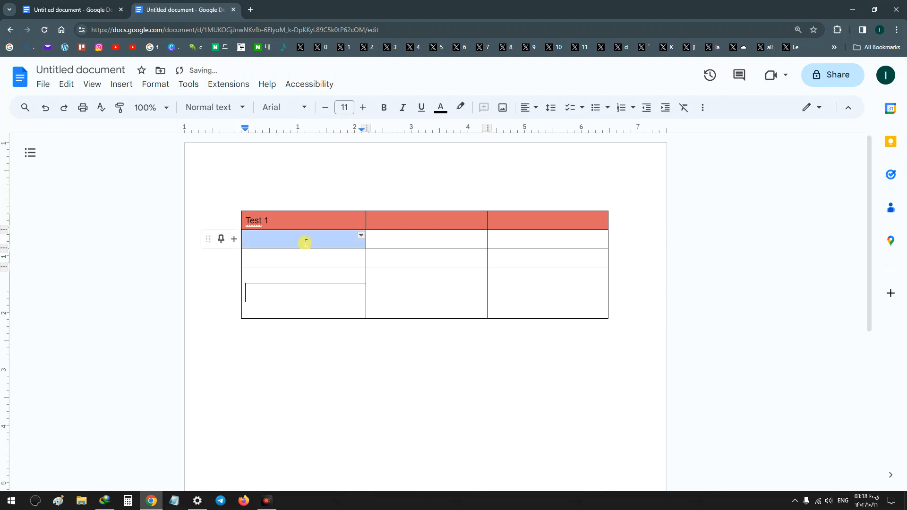
{"action": "key", "text": "ctrl+z"}
- Fill the three first-column cells below the red row with a light blue background color
{"action": "left_click_drag", "start_coordinate": [305, 272], "coordinate": [307, 240]}
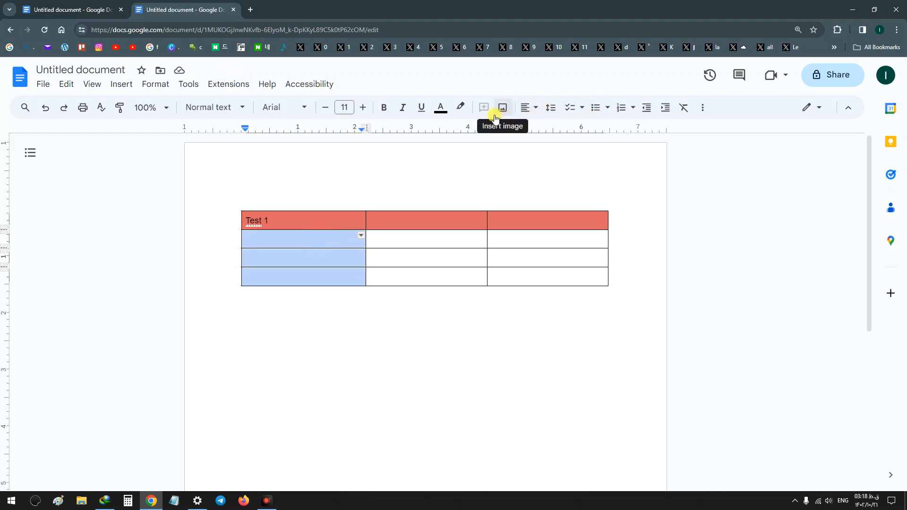
{"action": "left_click", "coordinate": [707, 112]}
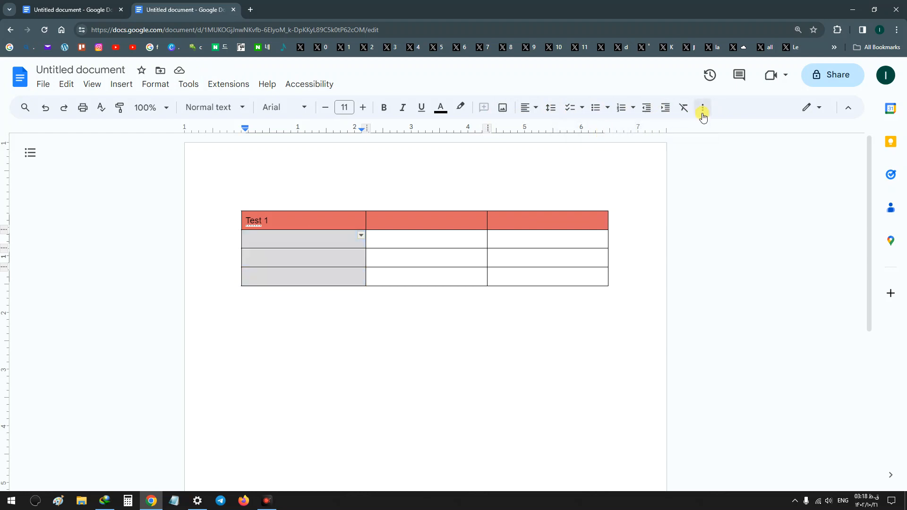
{"action": "left_click", "coordinate": [572, 138]}
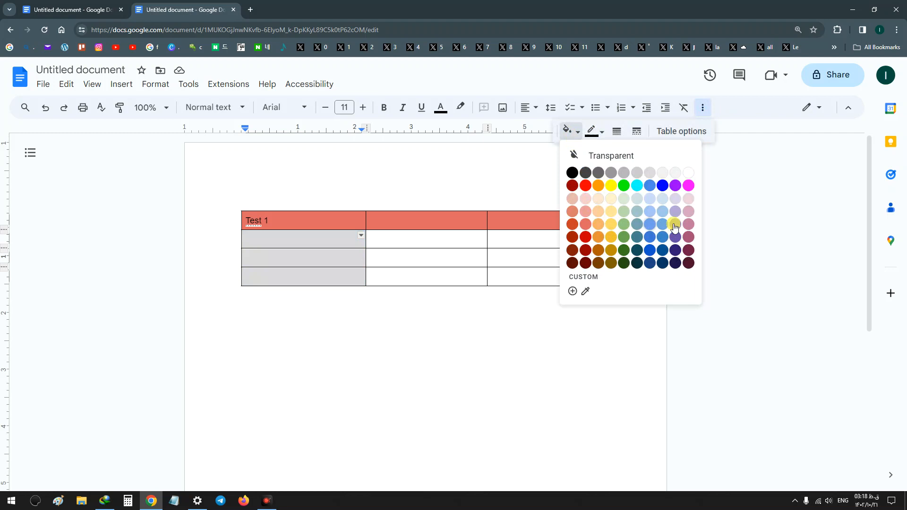
{"action": "left_click", "coordinate": [650, 232]}
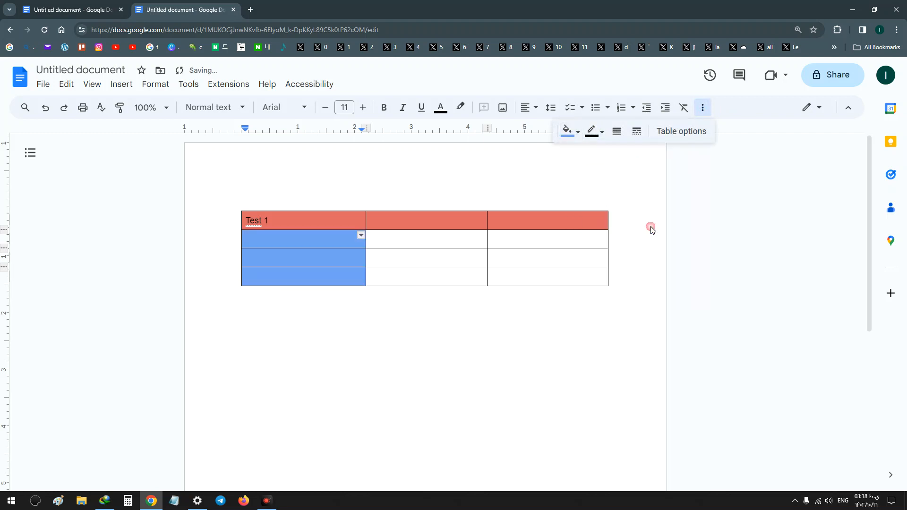
{"action": "left_click", "coordinate": [280, 231]}
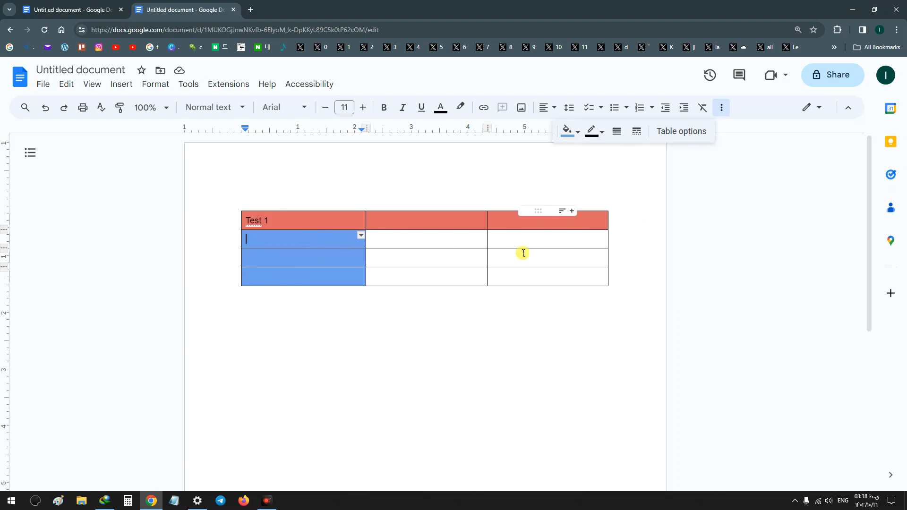
- Set the border color of the six white cells in the second and third columns to yellow
{"action": "left_click_drag", "start_coordinate": [514, 239], "coordinate": [466, 270]}
{"action": "left_click_drag", "start_coordinate": [491, 239], "coordinate": [471, 271]}
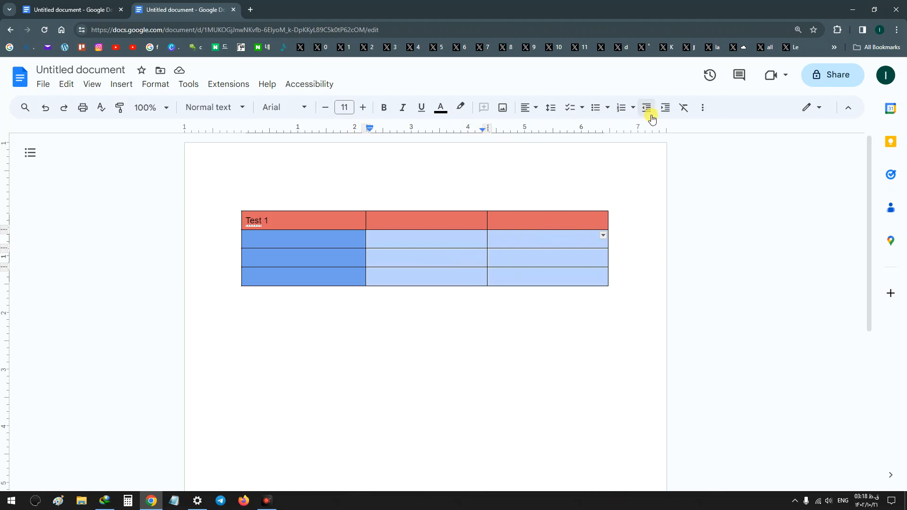
{"action": "left_click", "coordinate": [699, 109]}
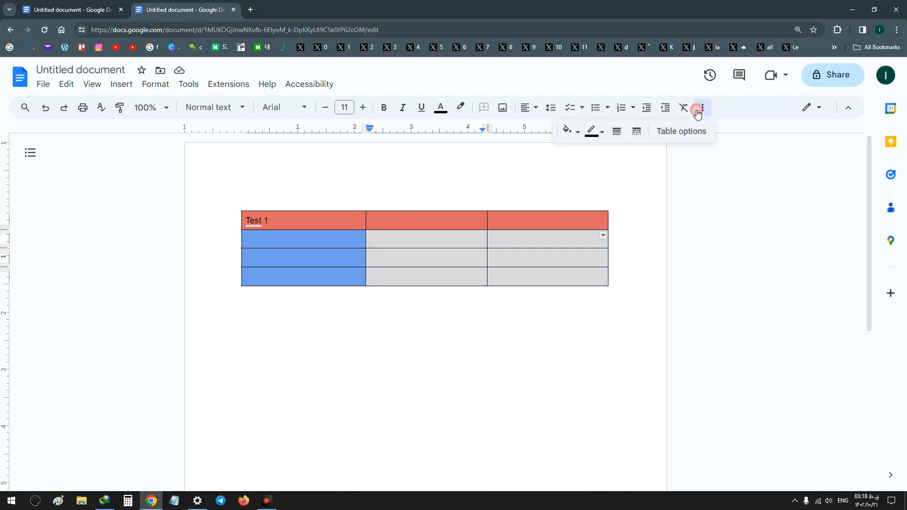
{"action": "left_click", "coordinate": [602, 134]}
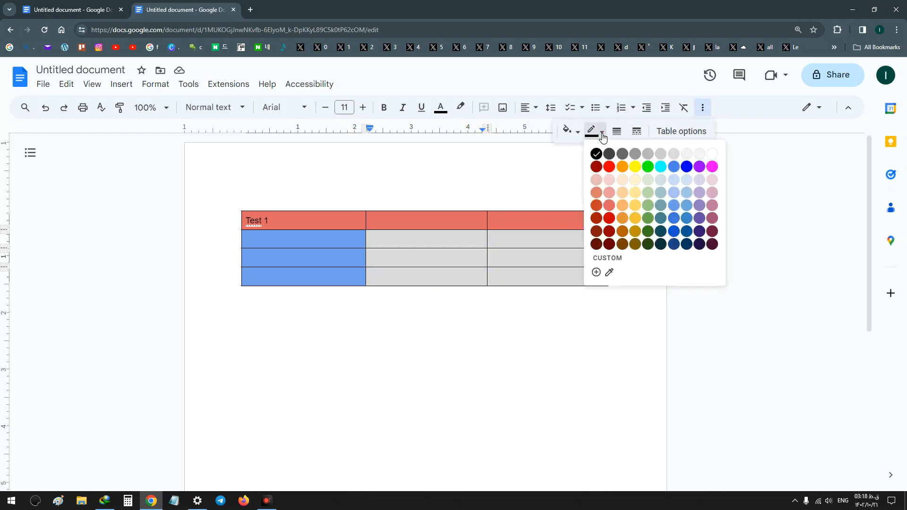
{"action": "left_click", "coordinate": [634, 173]}
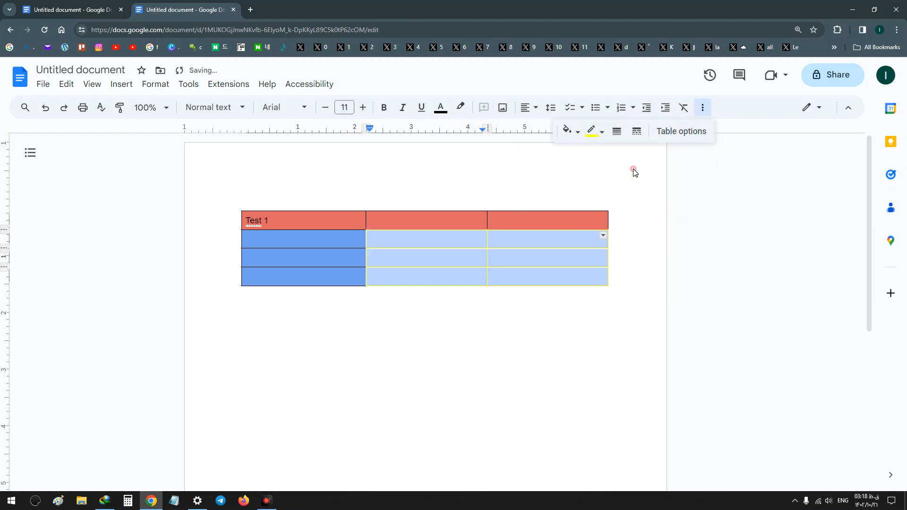
{"action": "left_click", "coordinate": [517, 245]}
{"action": "left_click_drag", "start_coordinate": [454, 253], "coordinate": [421, 251]}
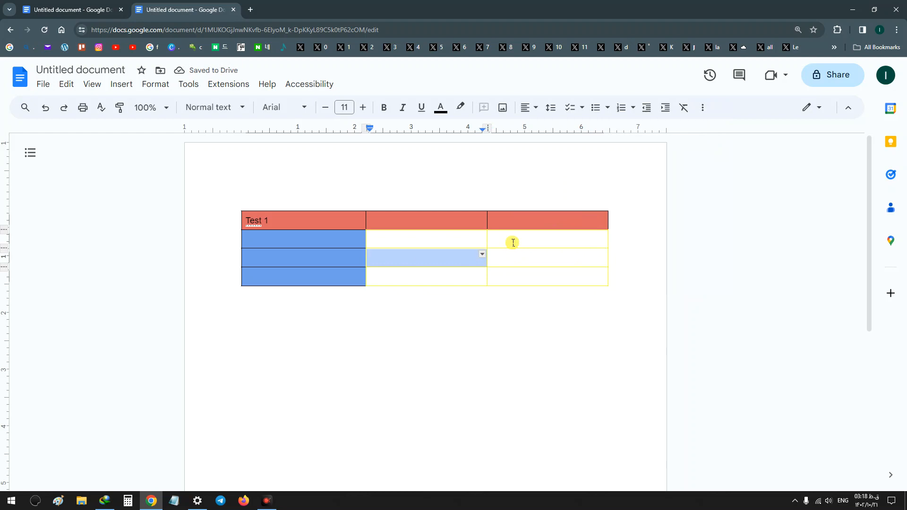
- Change the border color of the six white cells in the second and third columns to blue
{"action": "left_click", "coordinate": [505, 244]}
{"action": "left_click_drag", "start_coordinate": [492, 241], "coordinate": [473, 272]}
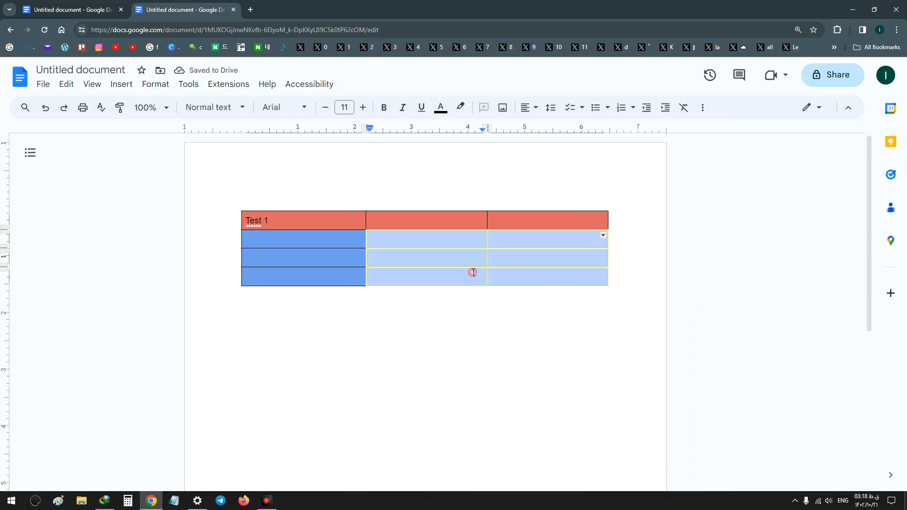
{"action": "left_click", "coordinate": [702, 107]}
{"action": "left_click", "coordinate": [702, 107]}
{"action": "left_click", "coordinate": [701, 108]}
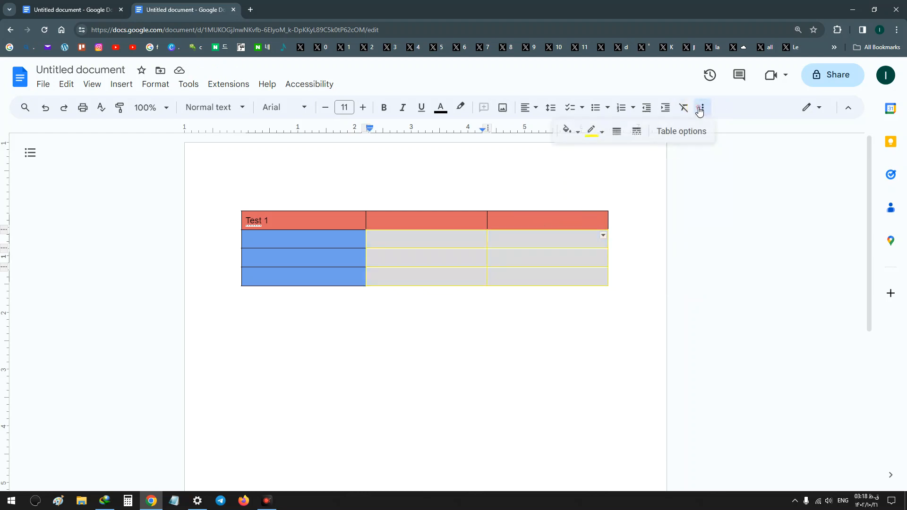
{"action": "left_click", "coordinate": [602, 132]}
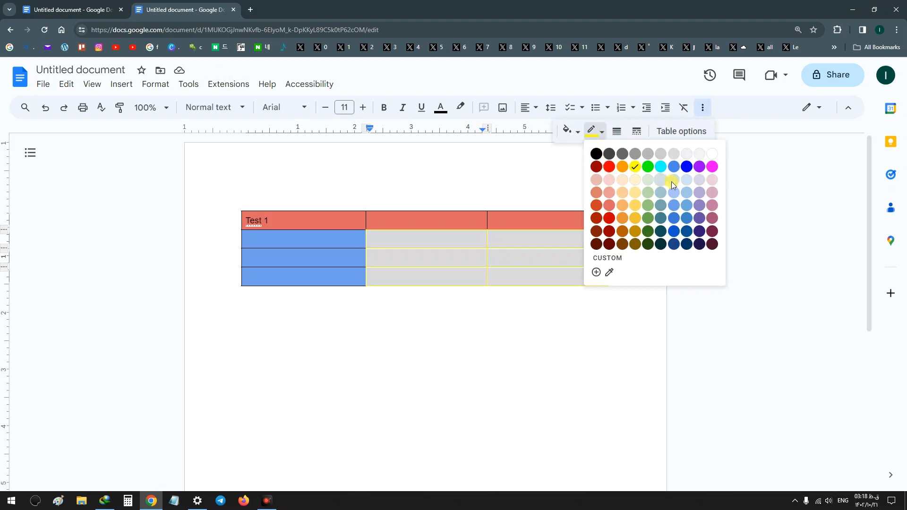
{"action": "left_click", "coordinate": [687, 167]}
{"action": "left_click", "coordinate": [467, 238]}
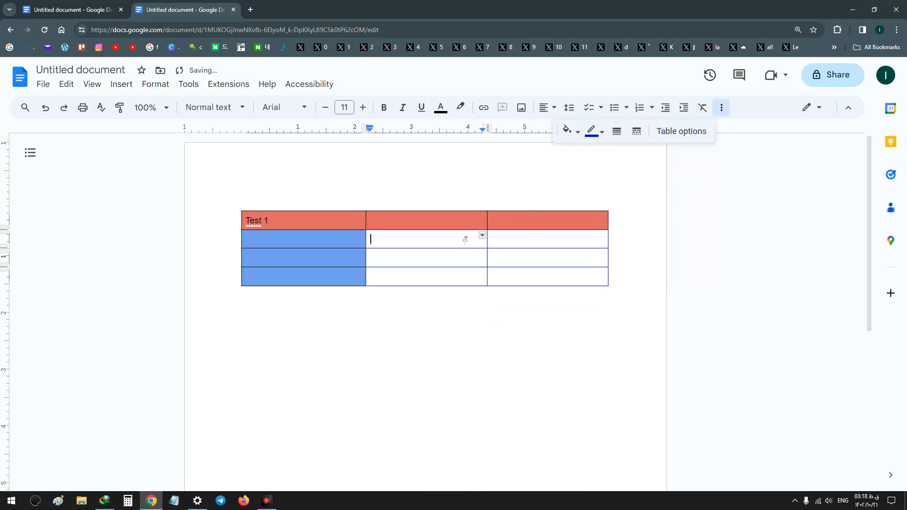
- Delete the whole table and undo the deletion
{"action": "right_click", "coordinate": [435, 238]}
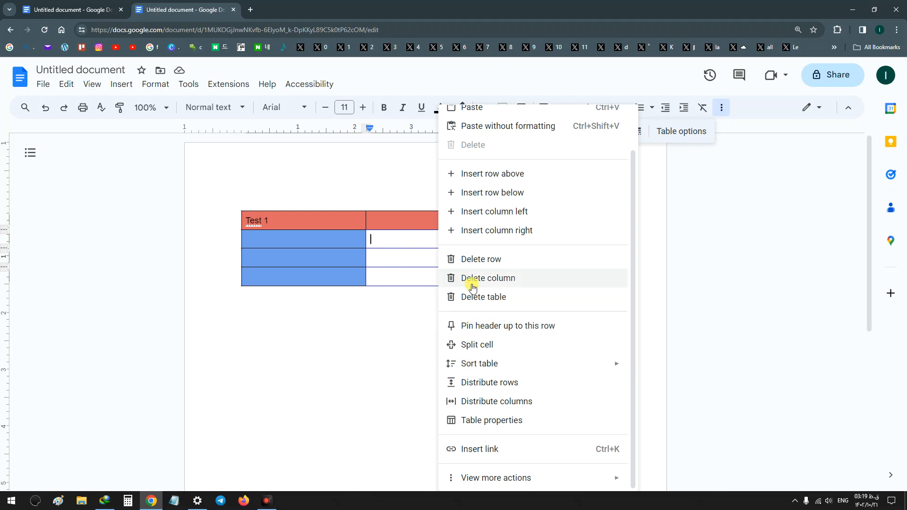
{"action": "left_click", "coordinate": [478, 298]}
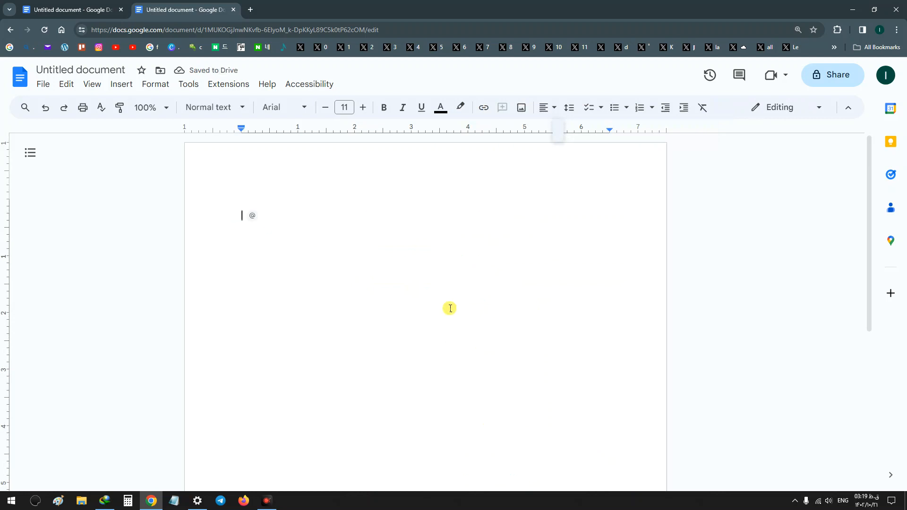
{"action": "key", "text": "ctrl+z"}
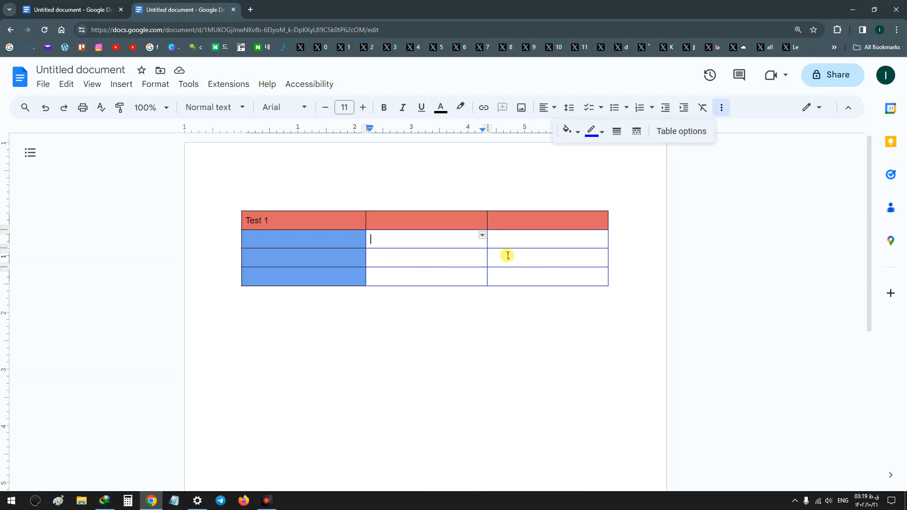
- Merge the second and third cells of the table's third row into one cell
{"action": "left_click", "coordinate": [491, 257]}
{"action": "left_click_drag", "start_coordinate": [492, 258], "coordinate": [438, 258]}
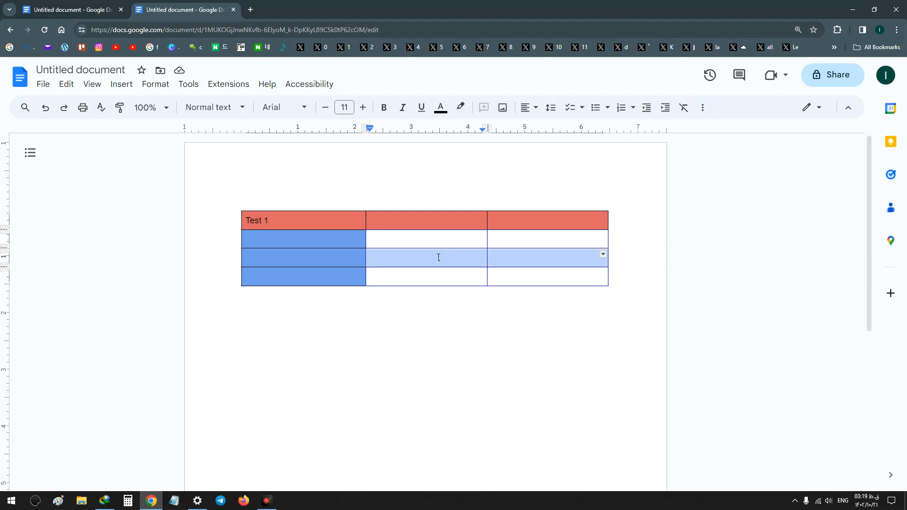
{"action": "right_click", "coordinate": [439, 257]}
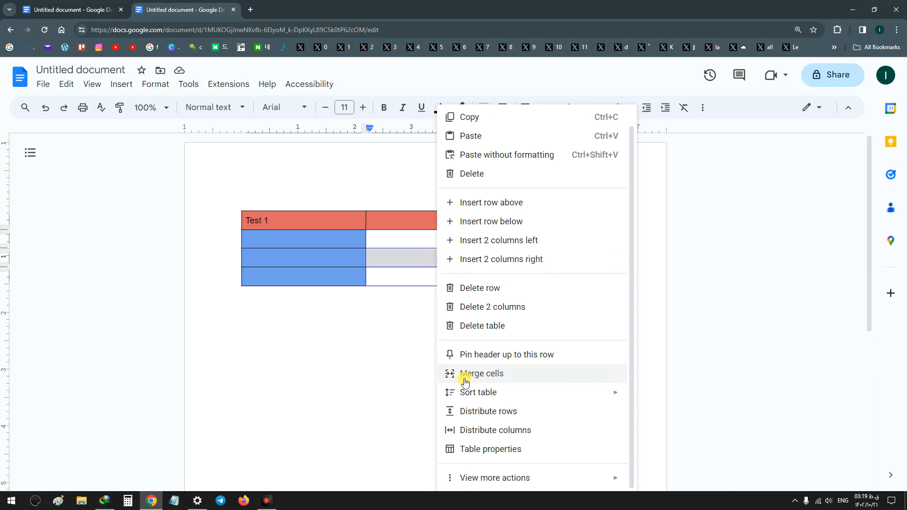
{"action": "left_click", "coordinate": [500, 375]}
{"action": "left_click", "coordinate": [507, 257]}
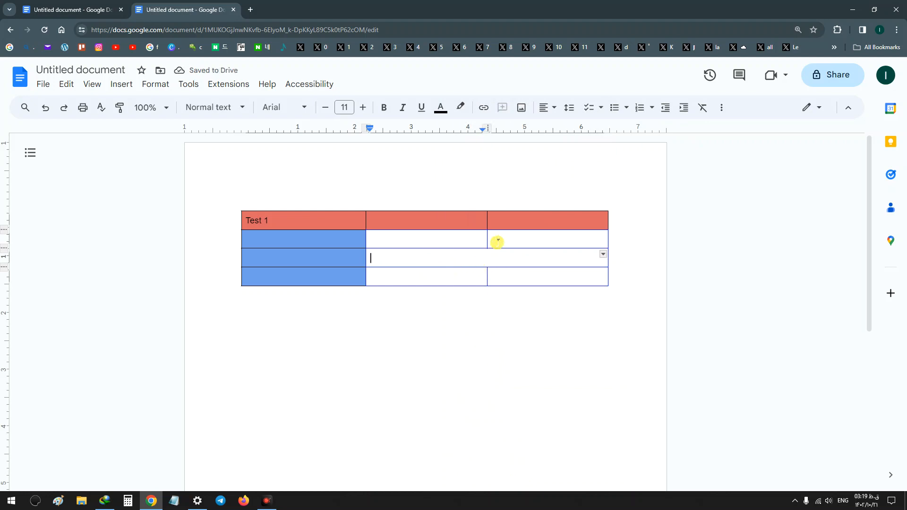
{"action": "double_click", "coordinate": [458, 233]}
{"action": "left_click", "coordinate": [509, 234]}
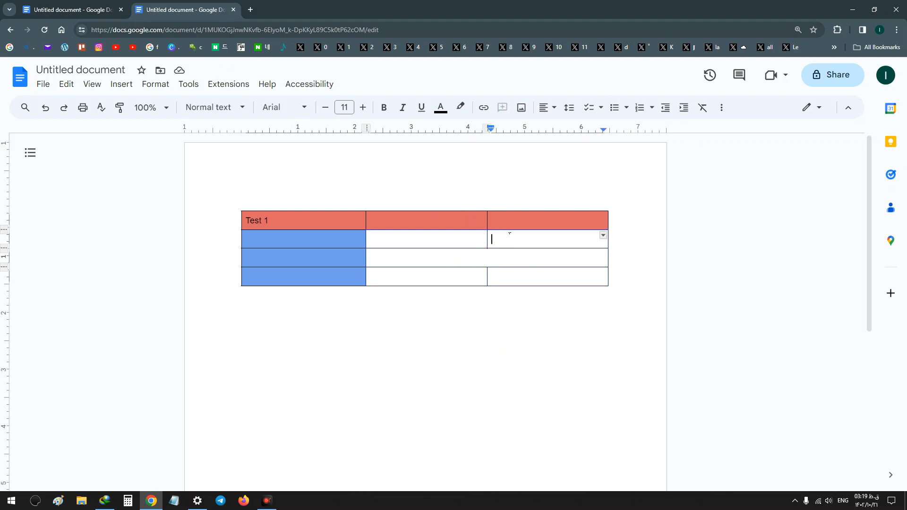
{"action": "right_click", "coordinate": [470, 234]}
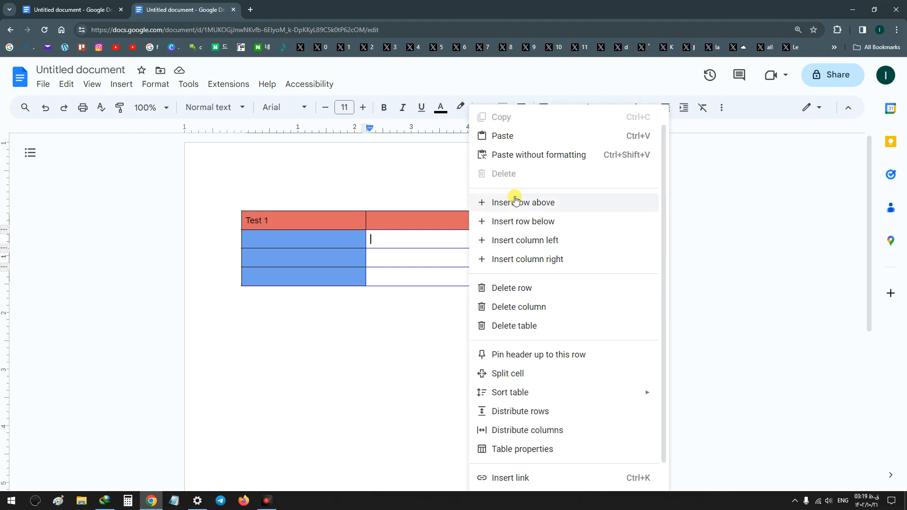
{"action": "scroll", "coordinate": [516, 203], "scroll_direction": "down", "scroll_amount": 1}
{"action": "left_click", "coordinate": [418, 241]}
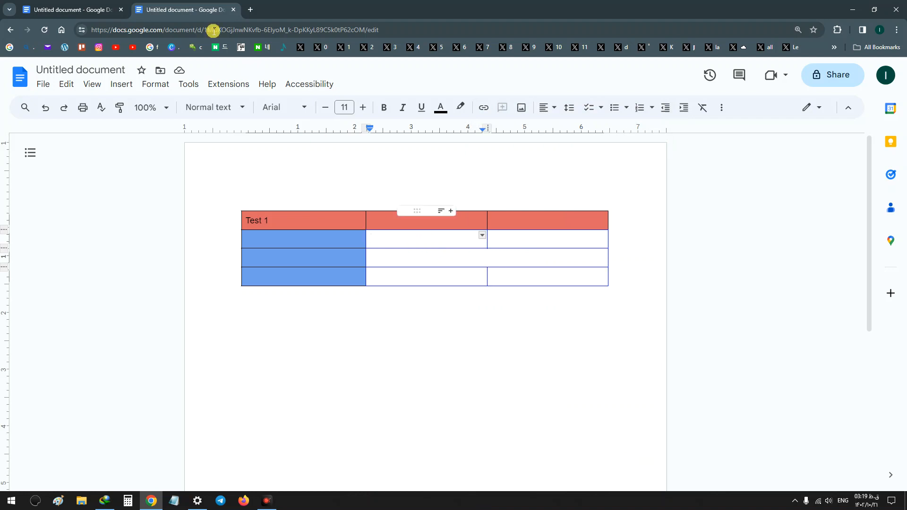
- Switch to the other open document containing the finished product table for April, February and March
{"action": "left_click", "coordinate": [117, 10]}
{"action": "mouse_move", "coordinate": [532, 265]}
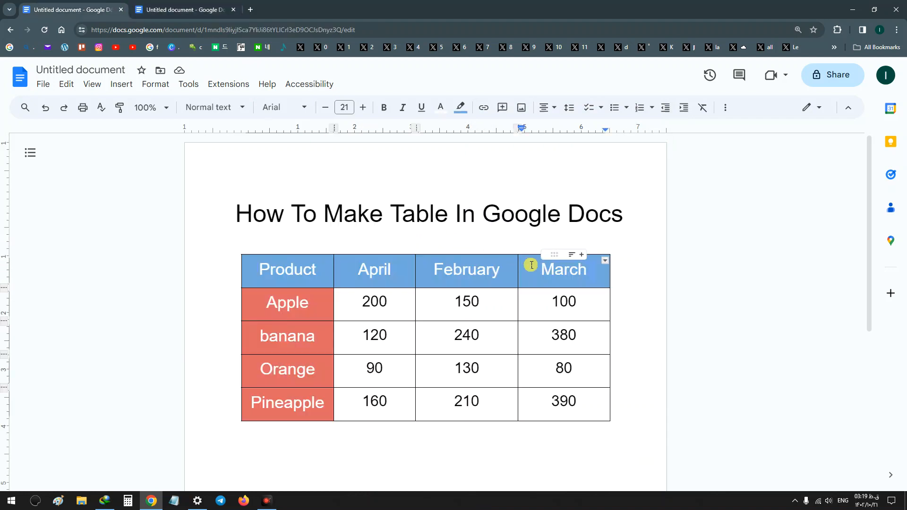